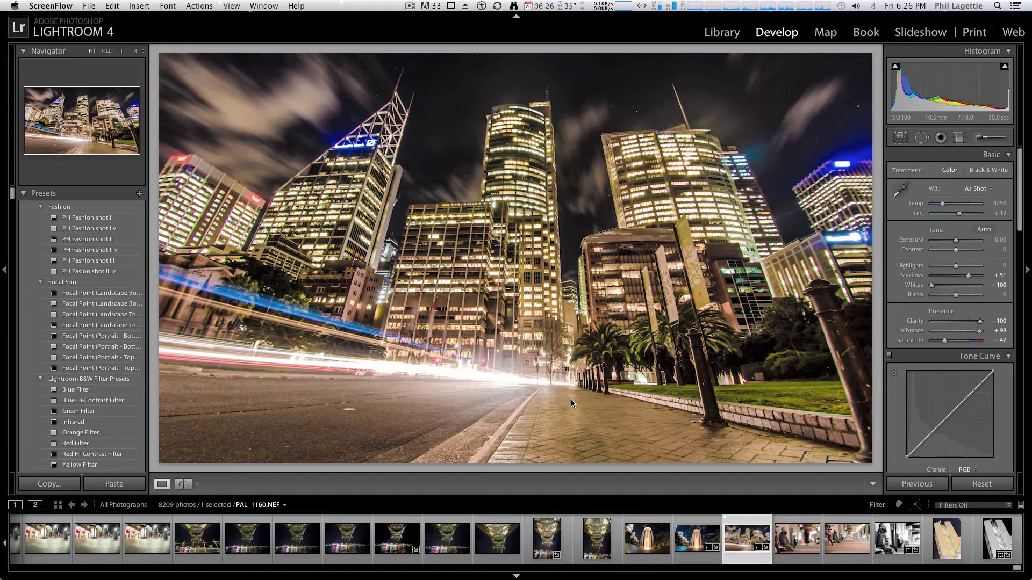
# Bring Lightroom to the front and show the photo info overlay in Develop.
pyautogui.click(539, 276)
pyautogui.press('super+Tab')
pyautogui.click(358, 285)
pyautogui.press('super+j')
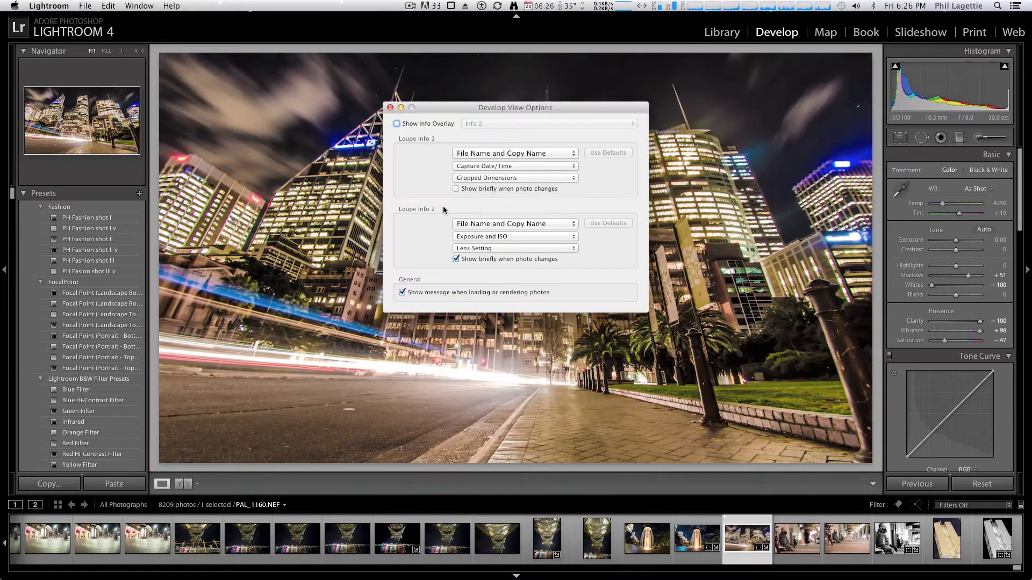
pyautogui.click(397, 124)
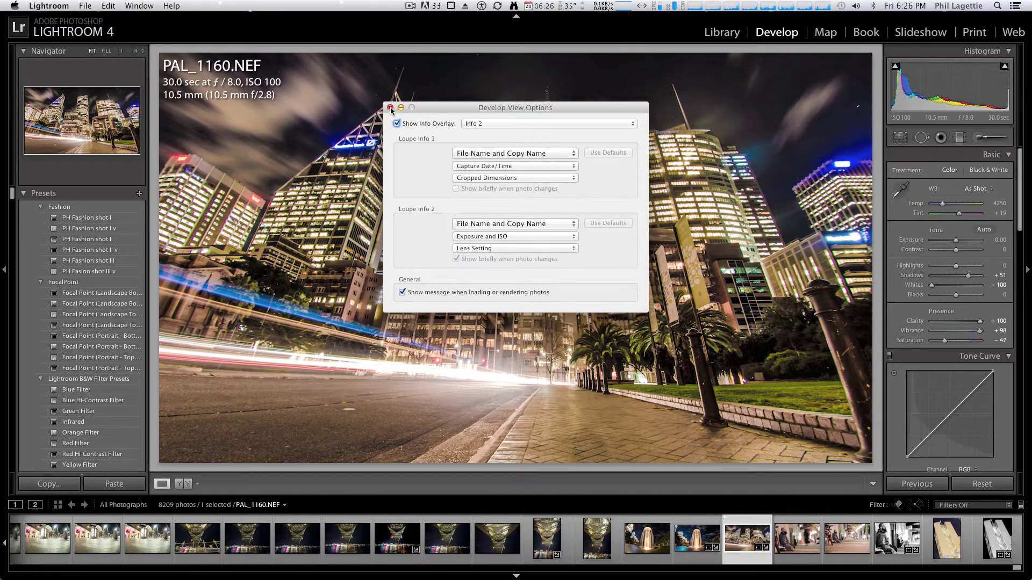
pyautogui.click(390, 108)
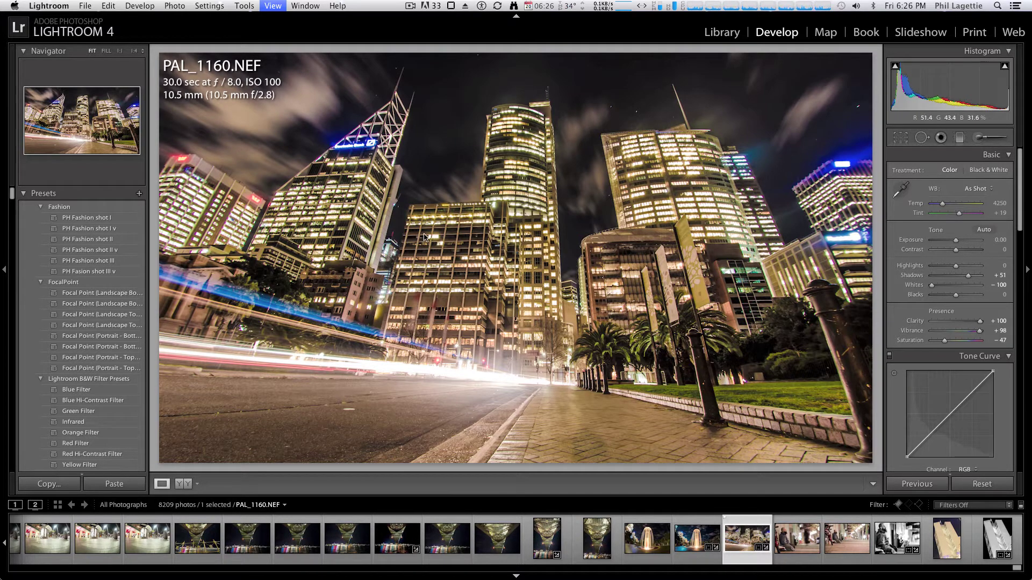
# Hide the info overlay and reset all Develop adjustments, keeping Temp 4250 and Tint +19.
pyautogui.press('super+j')
pyautogui.click(397, 123)
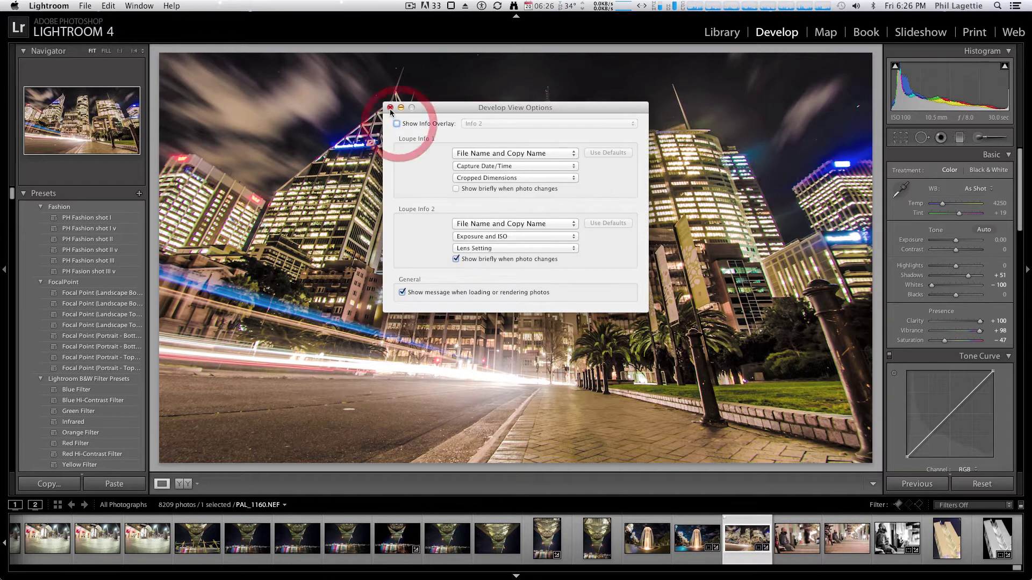
pyautogui.click(390, 108)
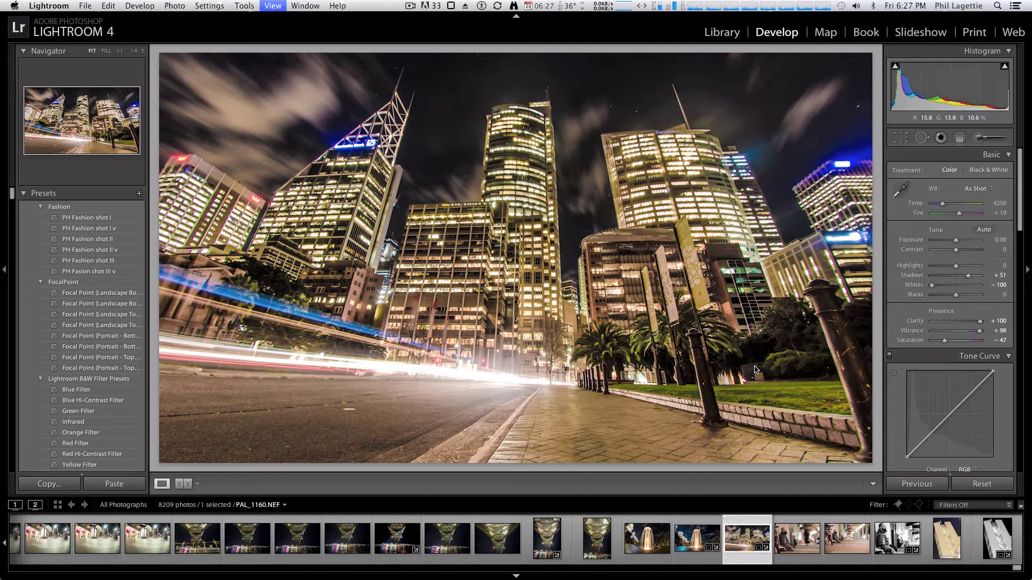
pyautogui.click(977, 485)
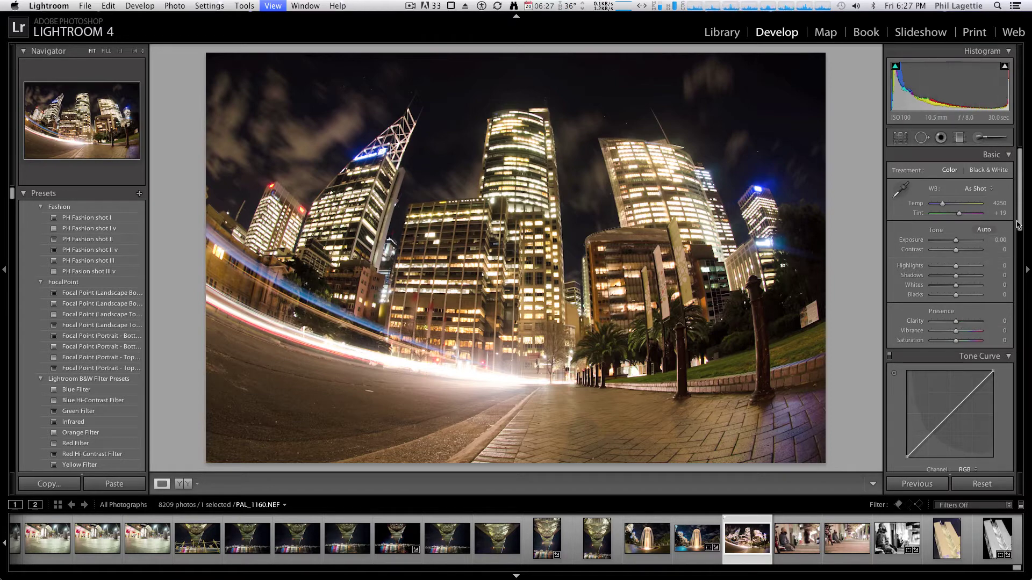
# Enable lens profile corrections with the Nikon 10.5mm fisheye model and Distortion at 82.
pyautogui.moveTo(1018, 217); pyautogui.dragTo(1003, 387)
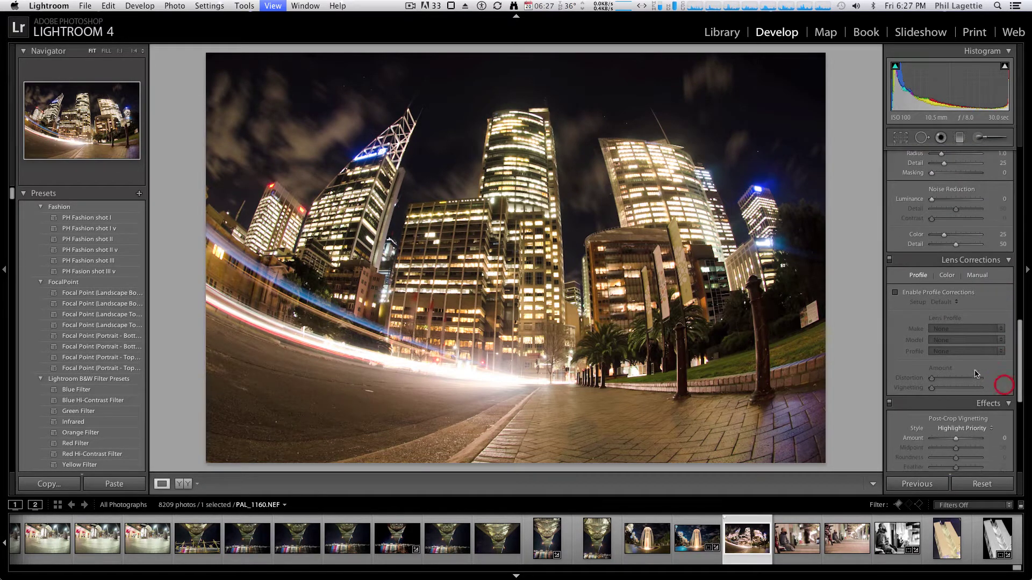
pyautogui.click(925, 295)
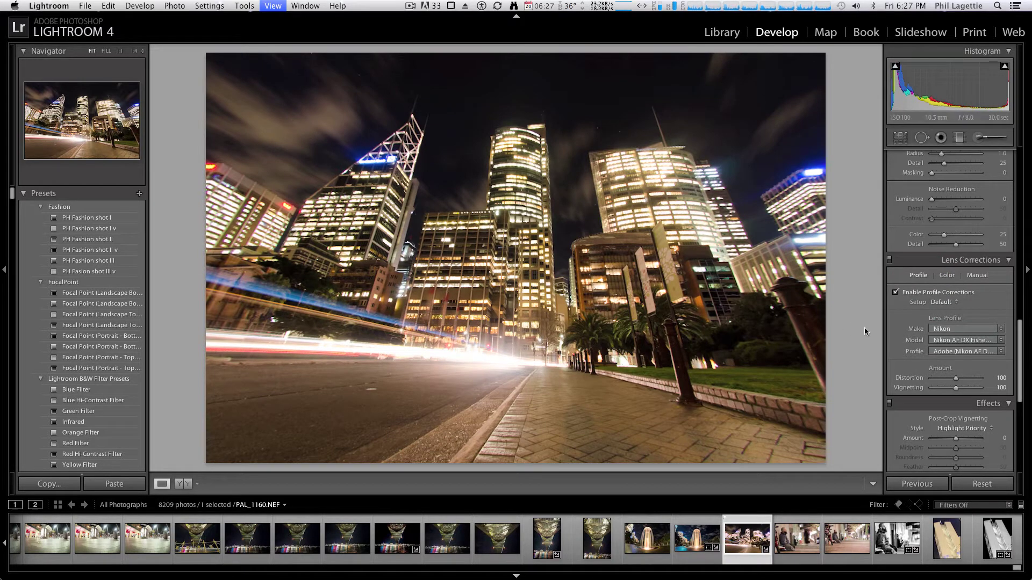
pyautogui.click(966, 340)
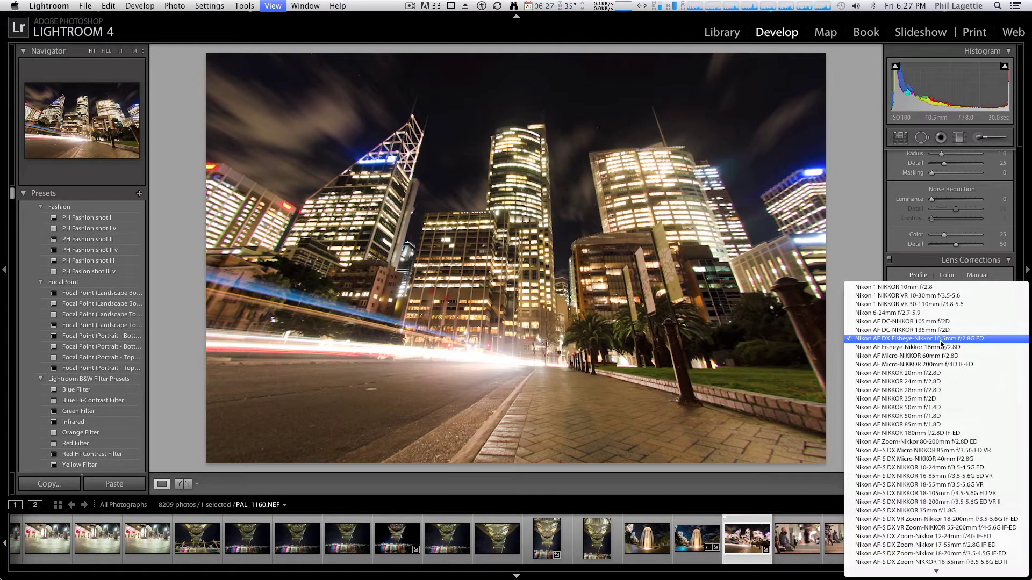
pyautogui.moveTo(902, 573)
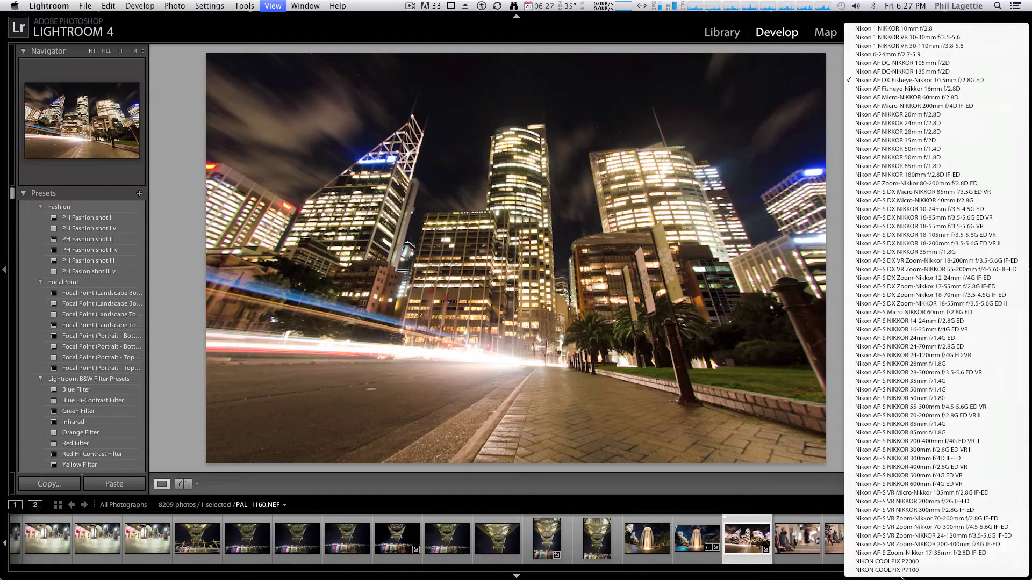
pyautogui.click(877, 80)
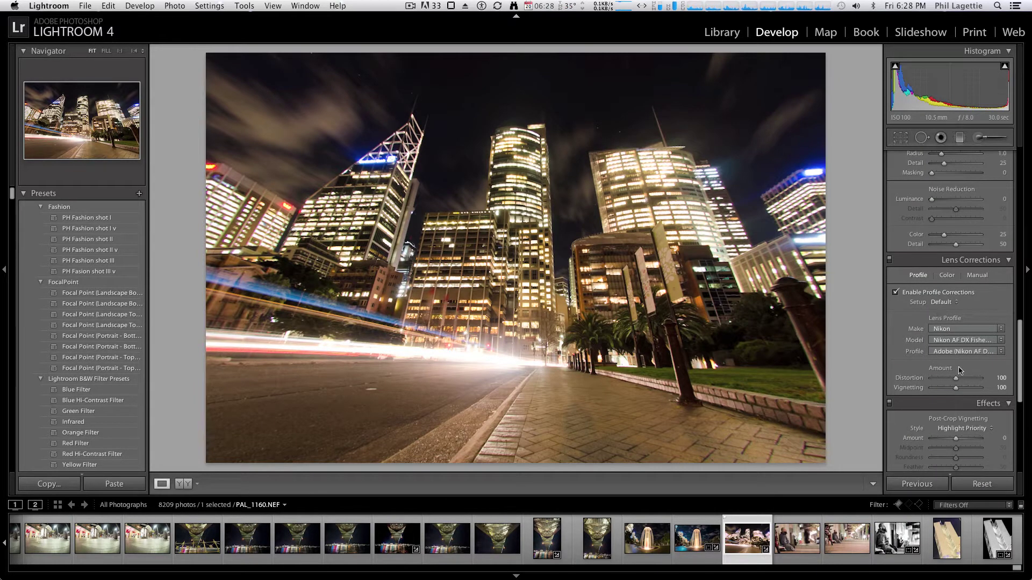
pyautogui.moveTo(955, 379); pyautogui.dragTo(956, 380)
pyautogui.moveTo(952, 380)
pyautogui.mouseDown()
pyautogui.moveTo(938, 378)
pyautogui.moveTo(952, 380)
pyautogui.mouseUp()
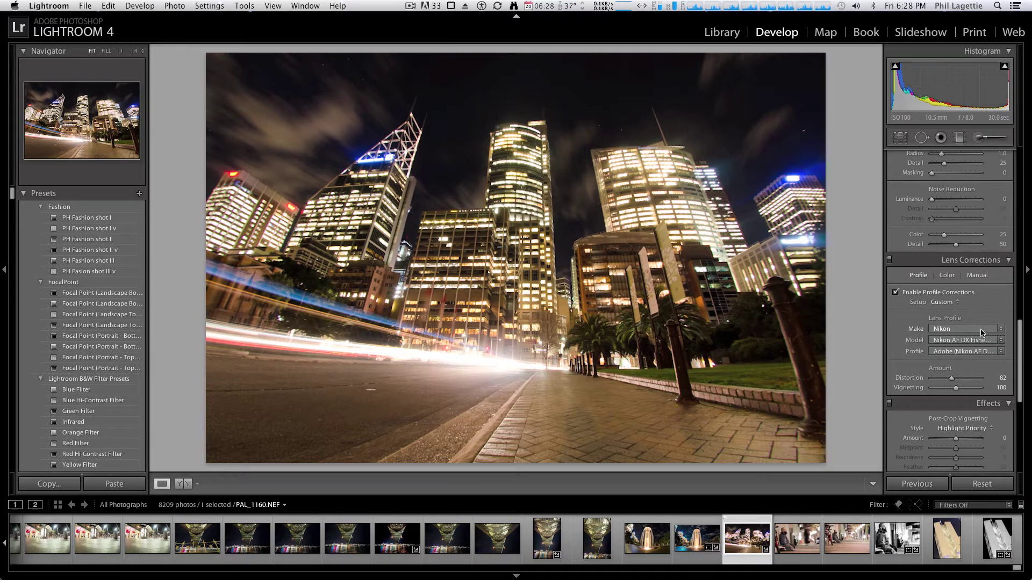
# Crop the corrected photo, trimming the top and bottom edges evenly from the centre.
pyautogui.scroll(10, 974, 332)
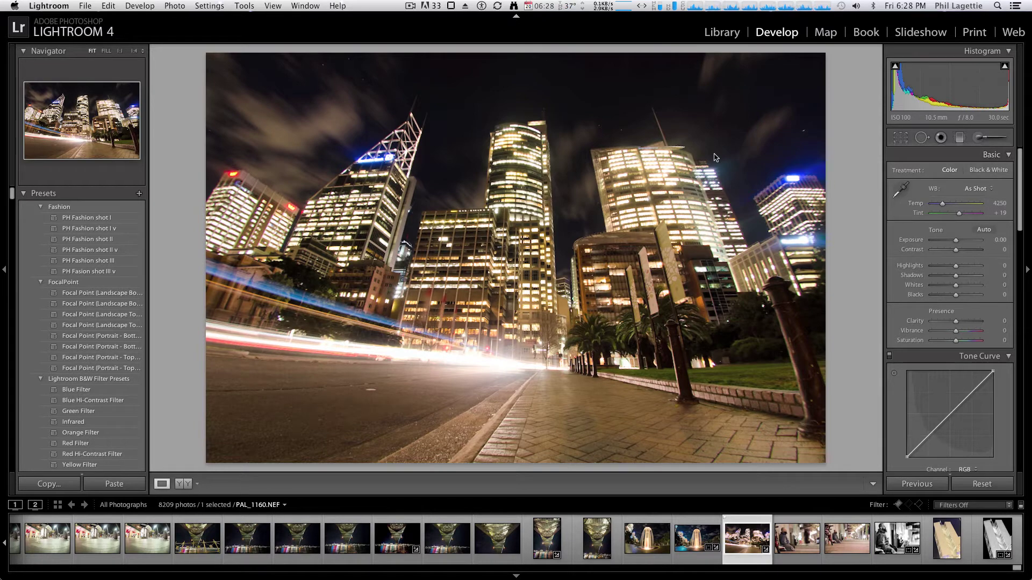
pyautogui.press('r')
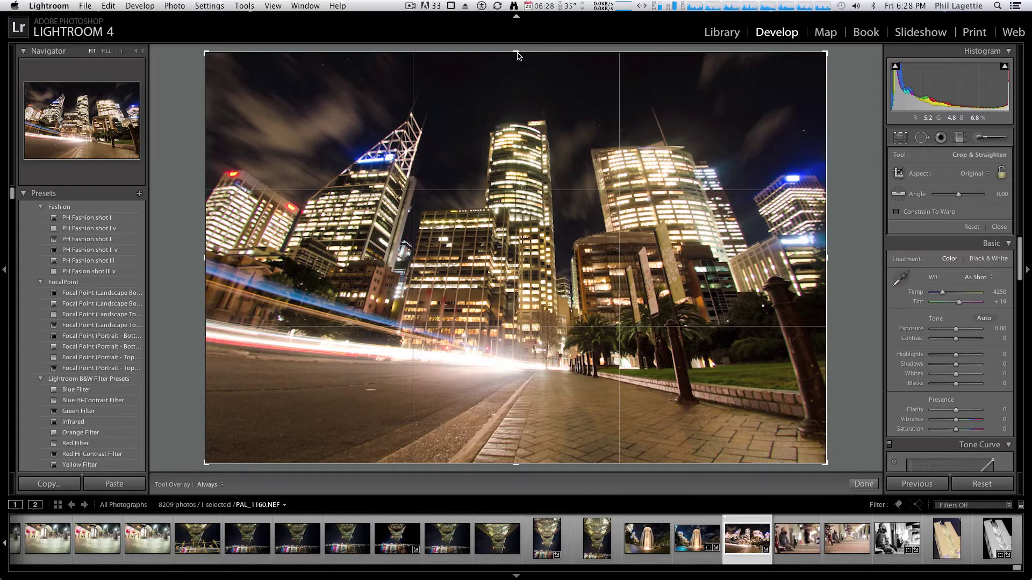
pyautogui.press('alt')
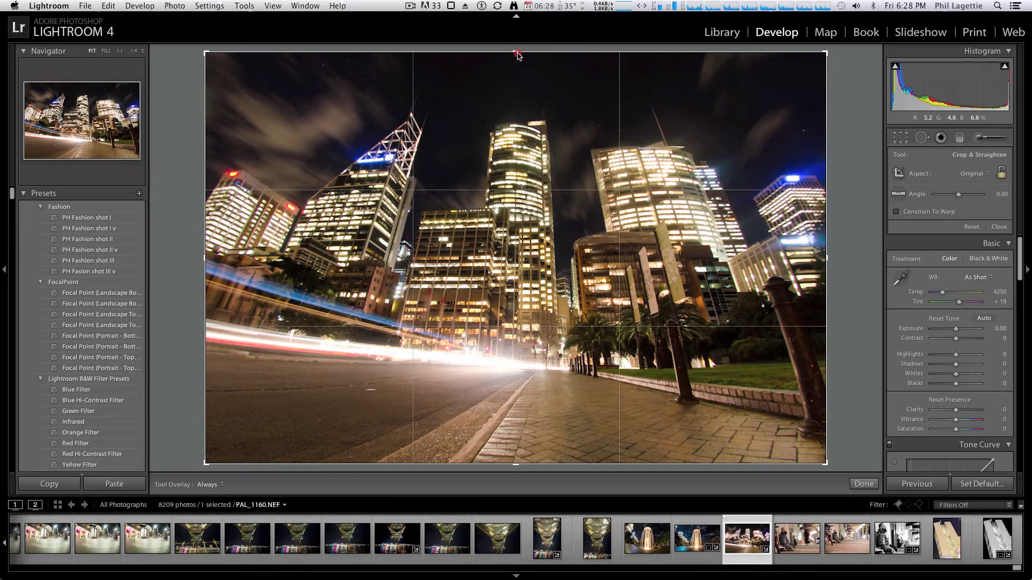
pyautogui.moveTo(517, 56); pyautogui.dragTo(511, 88)
pyautogui.doubleClick(508, 113)
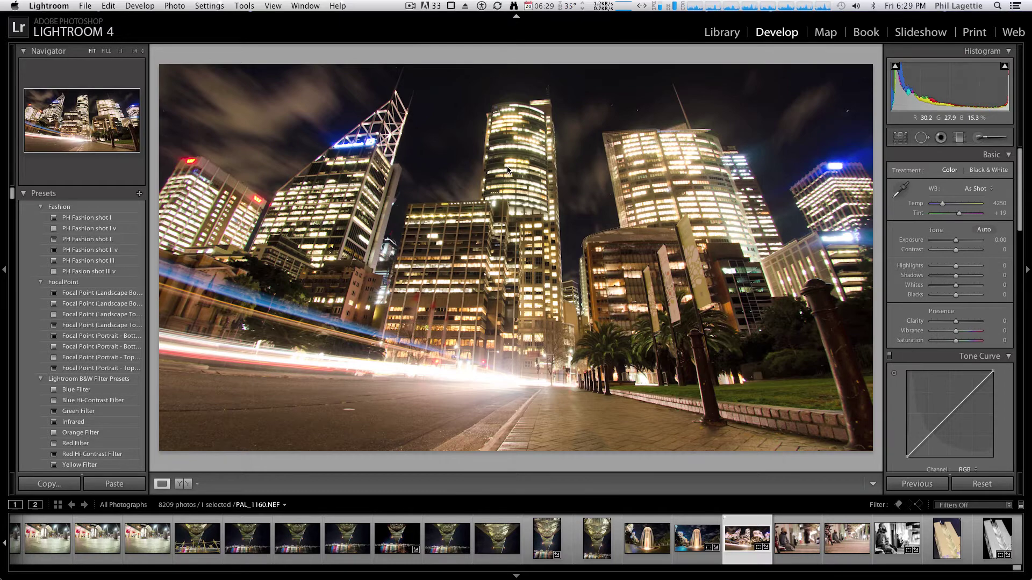
# Shift the photo upward inside the crop frame and apply the crop.
pyautogui.press('r')
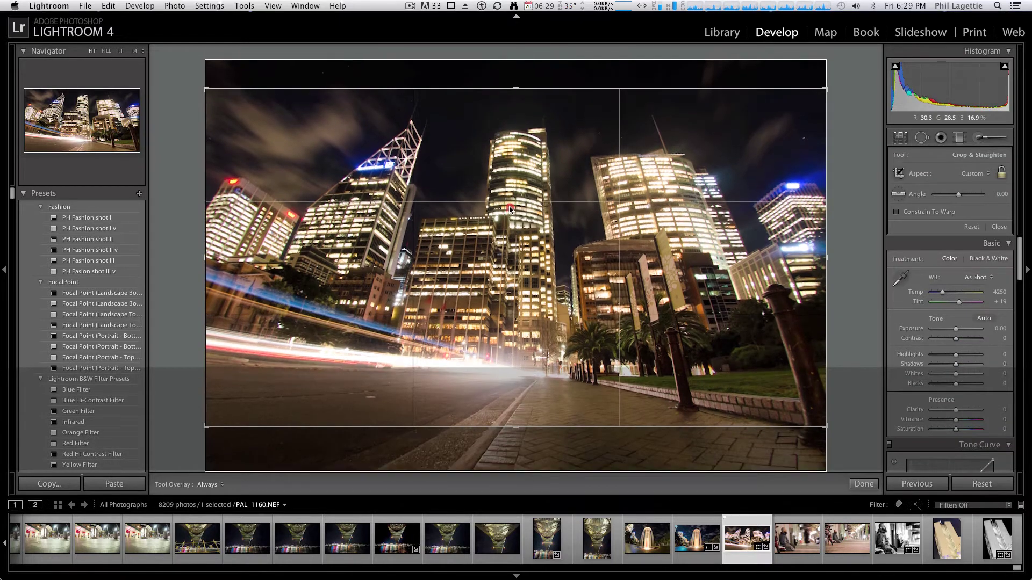
pyautogui.moveTo(509, 208); pyautogui.dragTo(510, 188)
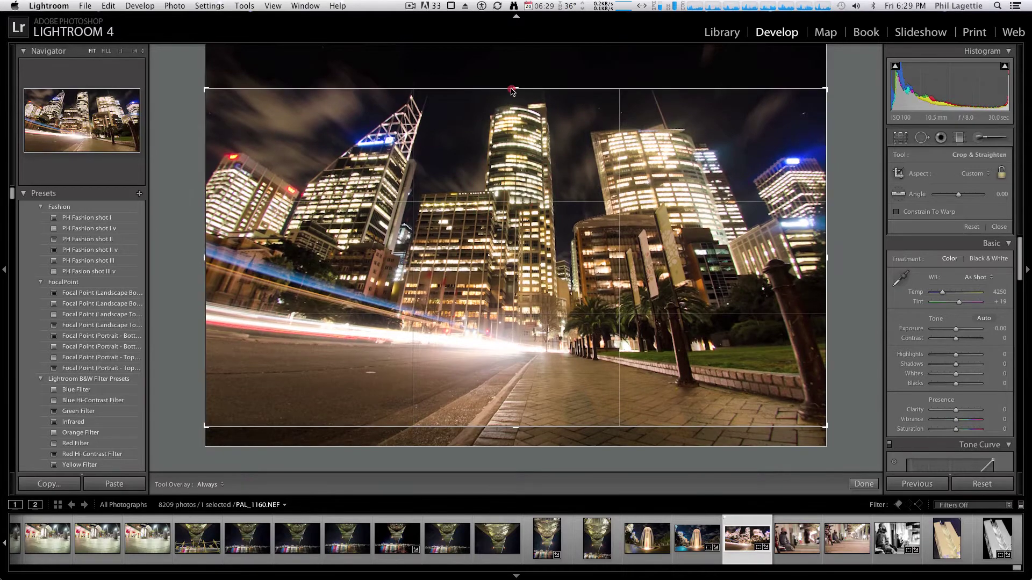
pyautogui.moveTo(511, 90); pyautogui.dragTo(511, 85)
pyautogui.click(501, 141)
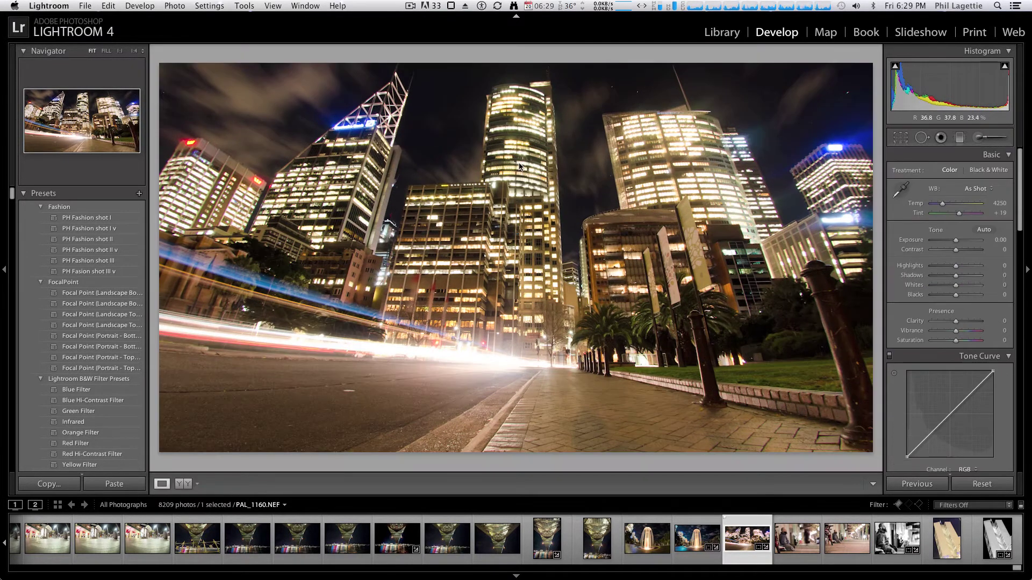
# Nudge the crop's top edge slightly and commit the refined crop.
pyautogui.press('r')
pyautogui.moveTo(525, 92); pyautogui.dragTo(523, 88)
pyautogui.click(516, 162)
pyautogui.click(516, 162)
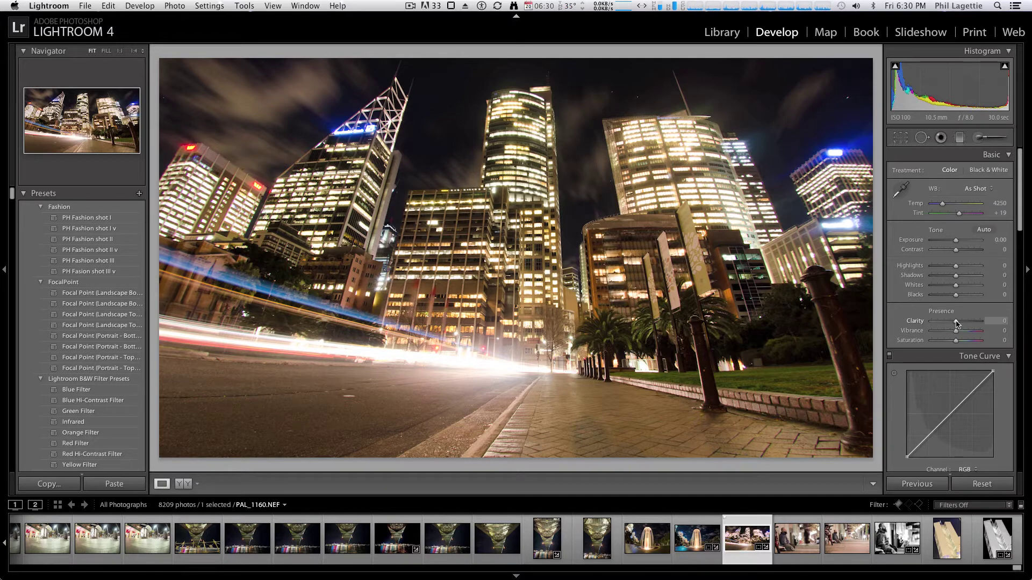
# Compare Clarity at −100, +100 and reset, then settle on Clarity +100.
pyautogui.moveTo(957, 323); pyautogui.dragTo(928, 323)
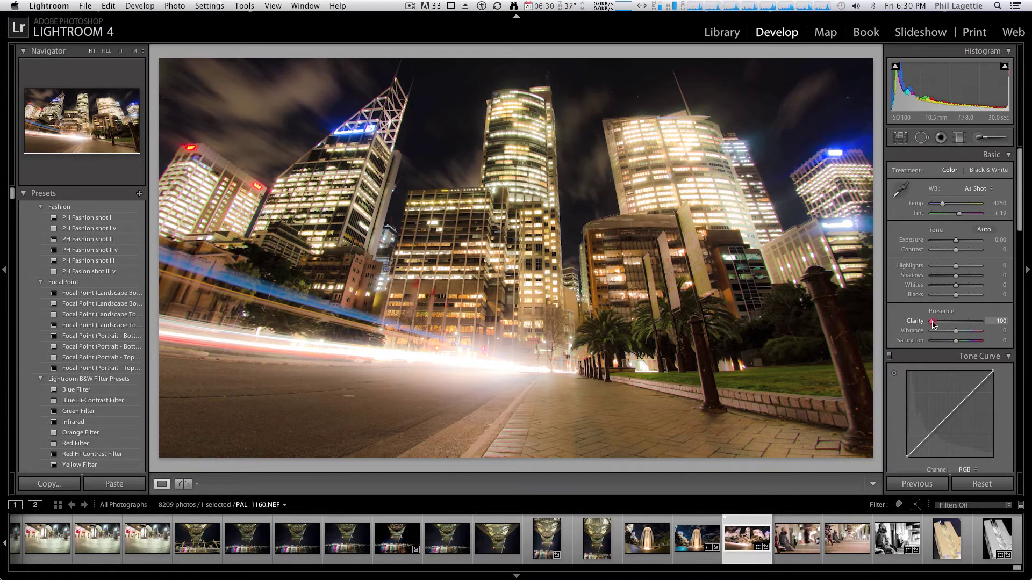
pyautogui.moveTo(933, 323); pyautogui.dragTo(985, 327)
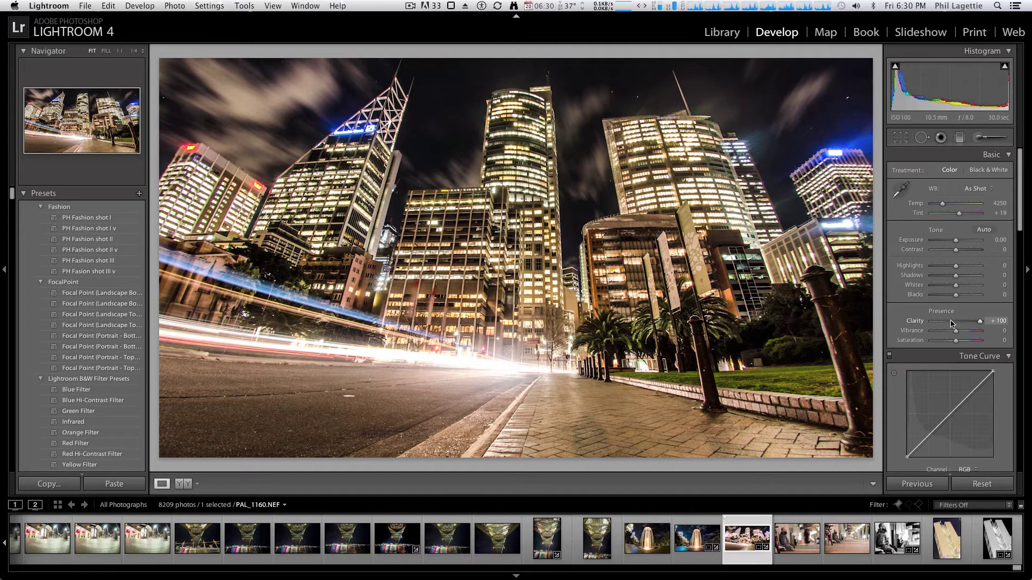
pyautogui.press('alt')
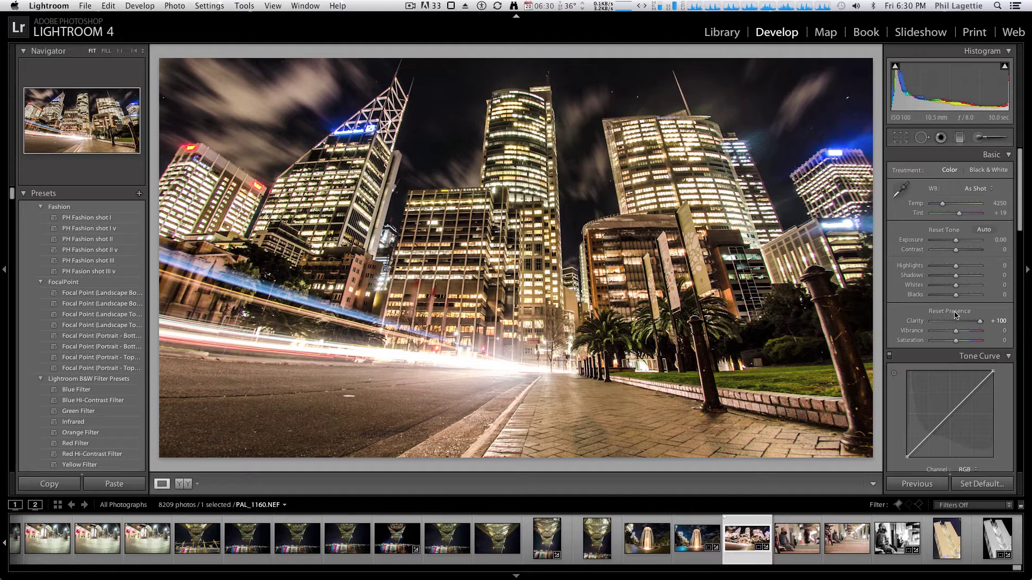
pyautogui.keyDown('alt'); pyautogui.click(955, 315); pyautogui.keyUp('alt')
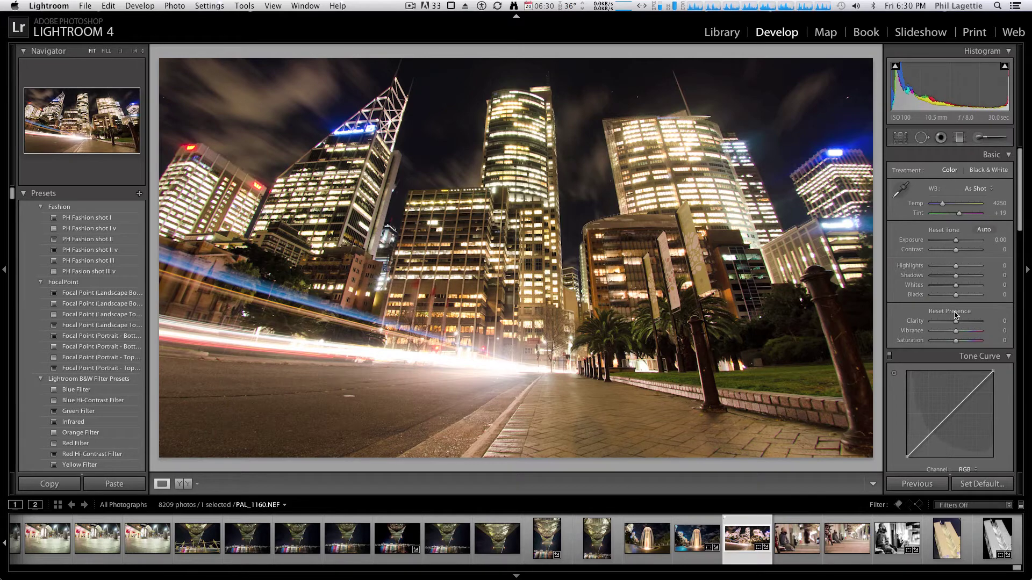
pyautogui.moveTo(956, 321); pyautogui.dragTo(981, 321)
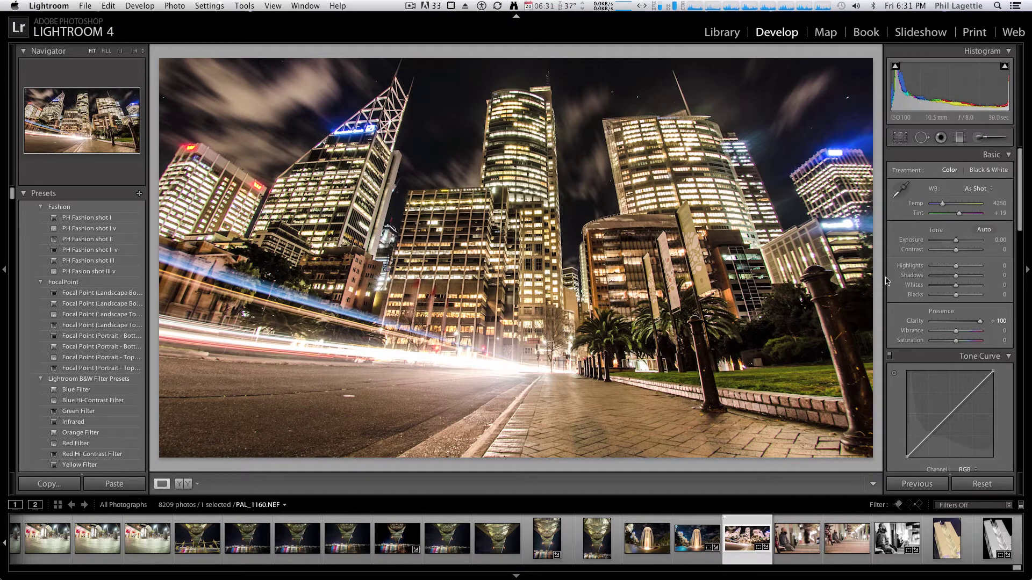
# Lower Highlights to −27 and Whites to −44, check street detail at 1:1, set Blacks to −20.
pyautogui.moveTo(955, 268); pyautogui.dragTo(948, 269)
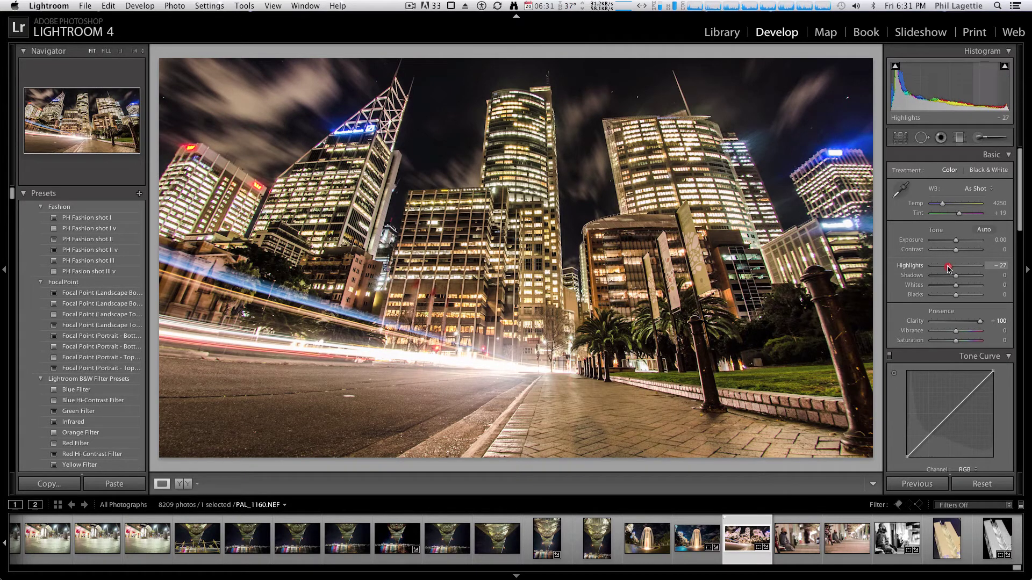
pyautogui.moveTo(955, 285); pyautogui.dragTo(945, 286)
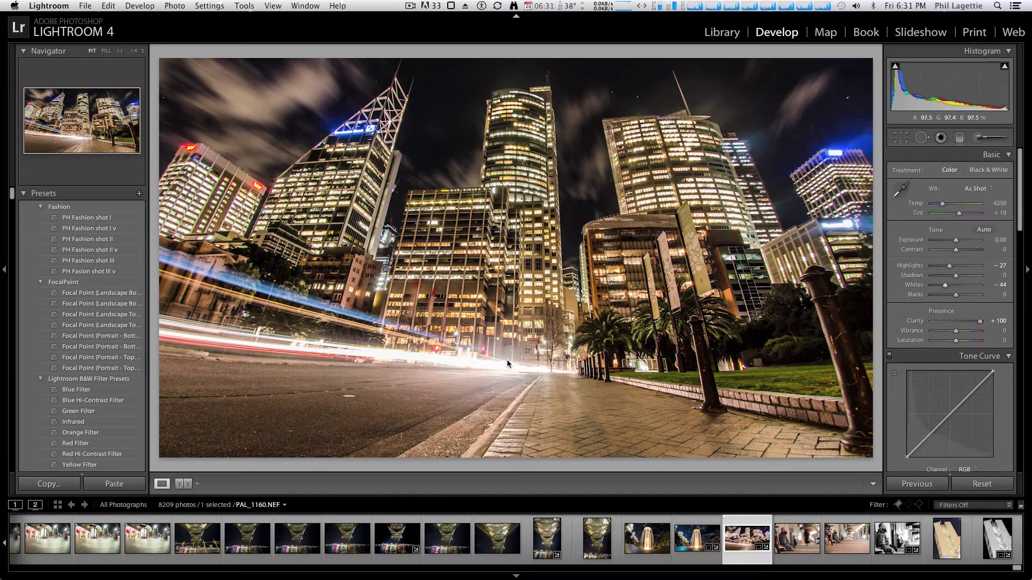
pyautogui.click(490, 367)
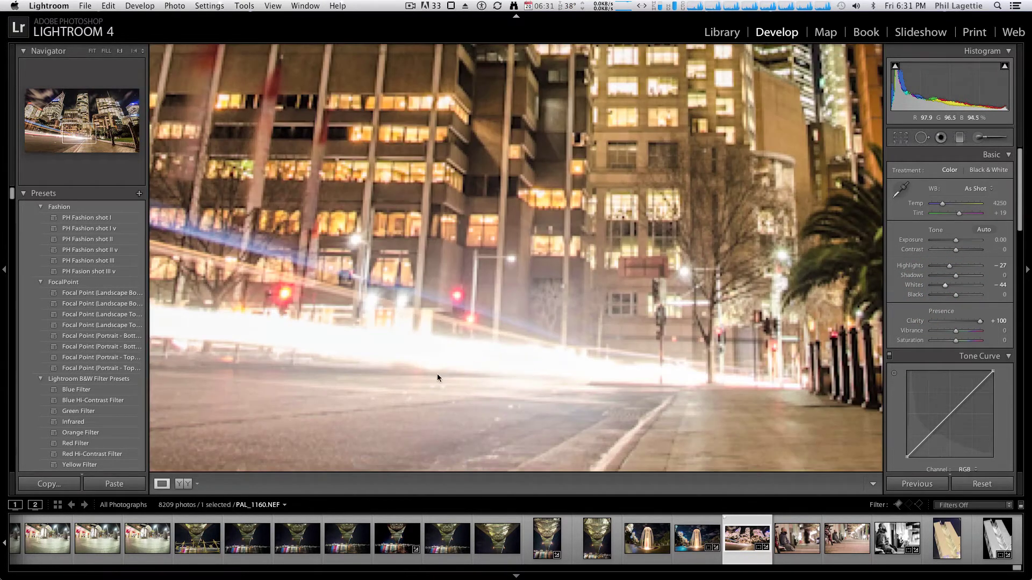
pyautogui.click(461, 361)
pyautogui.moveTo(956, 299); pyautogui.dragTo(950, 299)
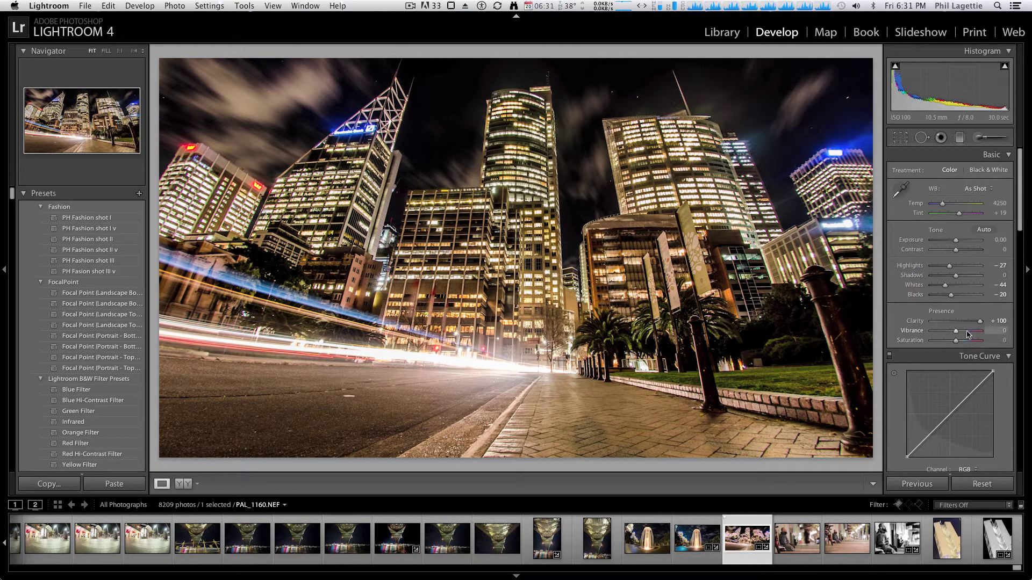
# Set Vibrance to +51 and Saturation to −36.
pyautogui.moveTo(961, 334)
pyautogui.mouseDown()
pyautogui.moveTo(986, 333)
pyautogui.moveTo(971, 334)
pyautogui.mouseUp()
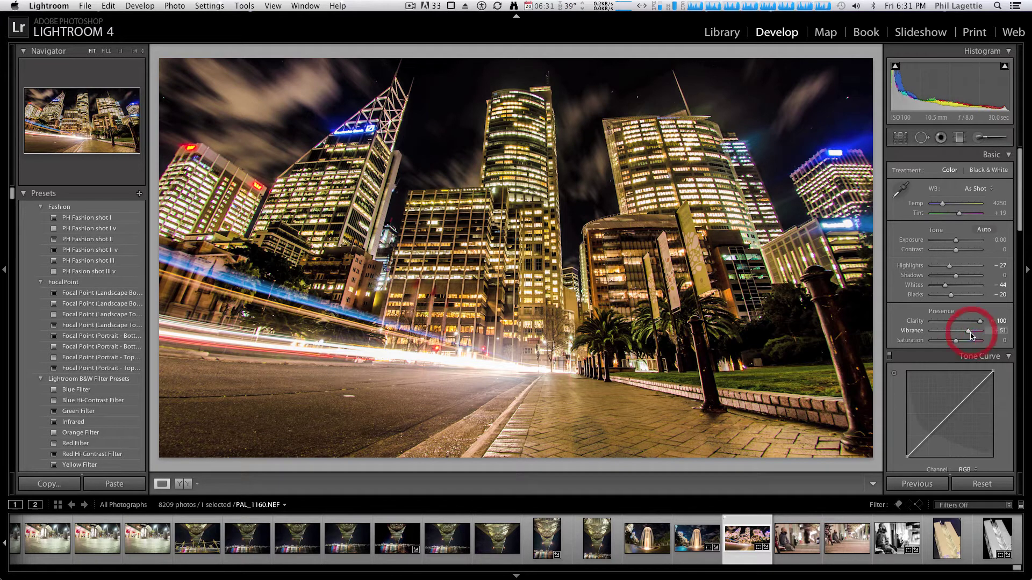
pyautogui.moveTo(958, 341); pyautogui.dragTo(946, 342)
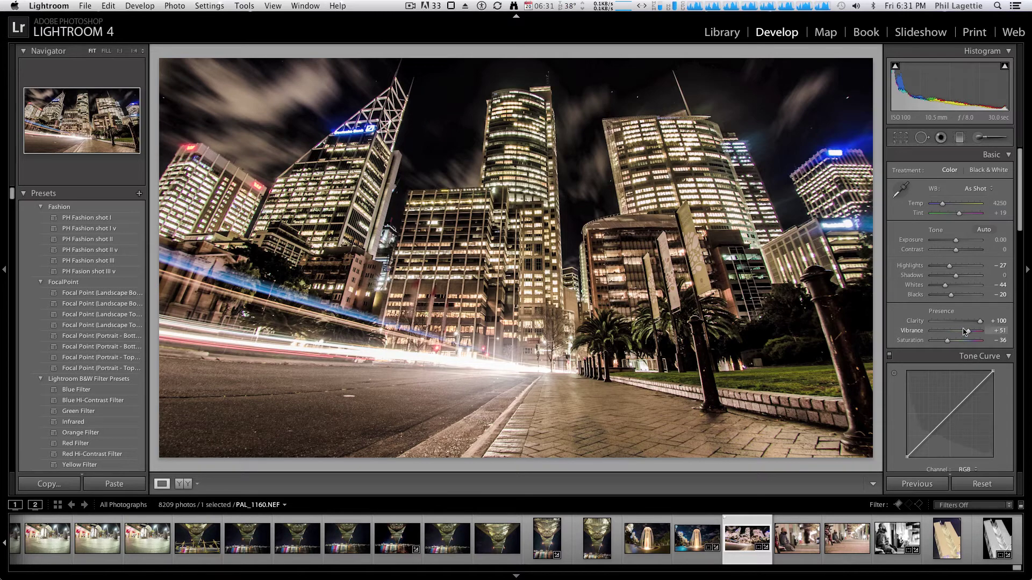
pyautogui.press('alt')
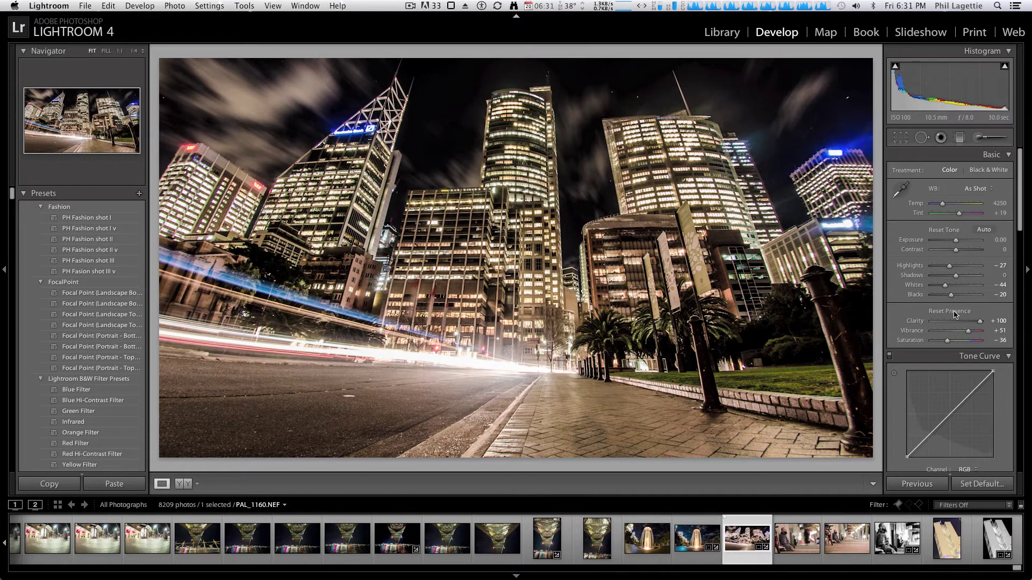
pyautogui.keyDown('alt'); pyautogui.click(954, 314); pyautogui.keyUp('alt')
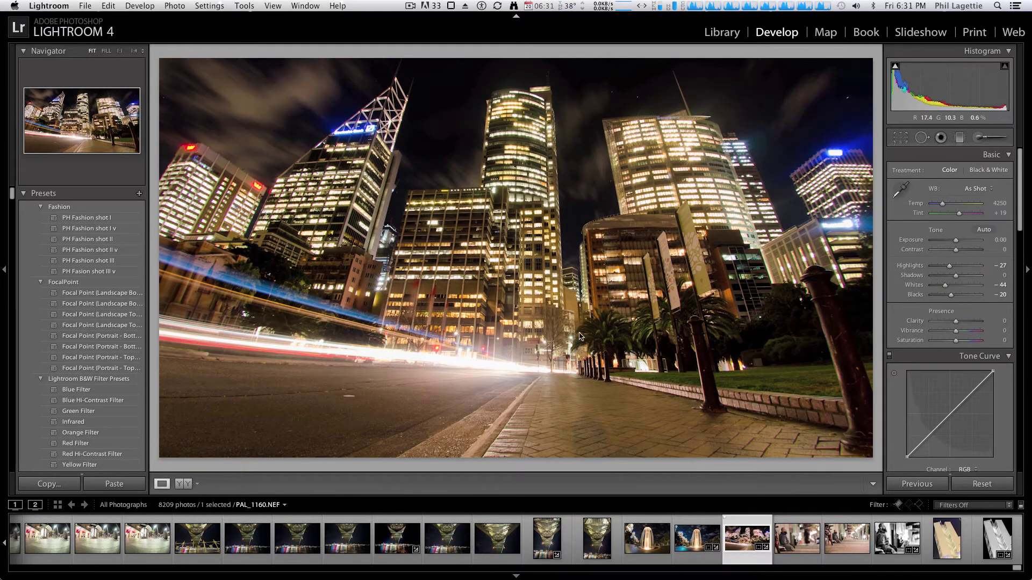
pyautogui.press('super+z')
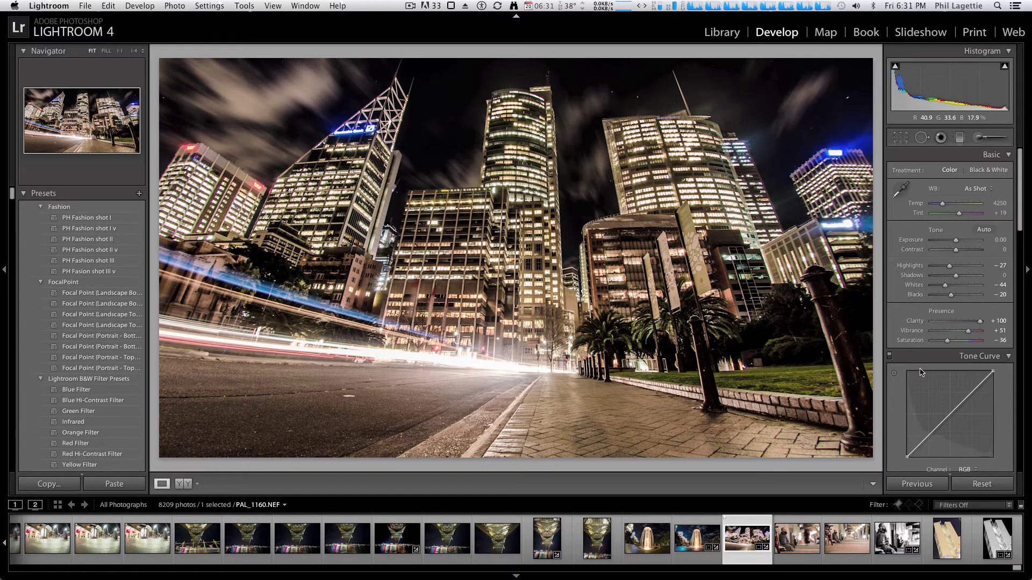
# Scroll to the Detail panel and pan a 1:1 close-up across the towers and night sky.
pyautogui.scroll(-1, 1009, 272)
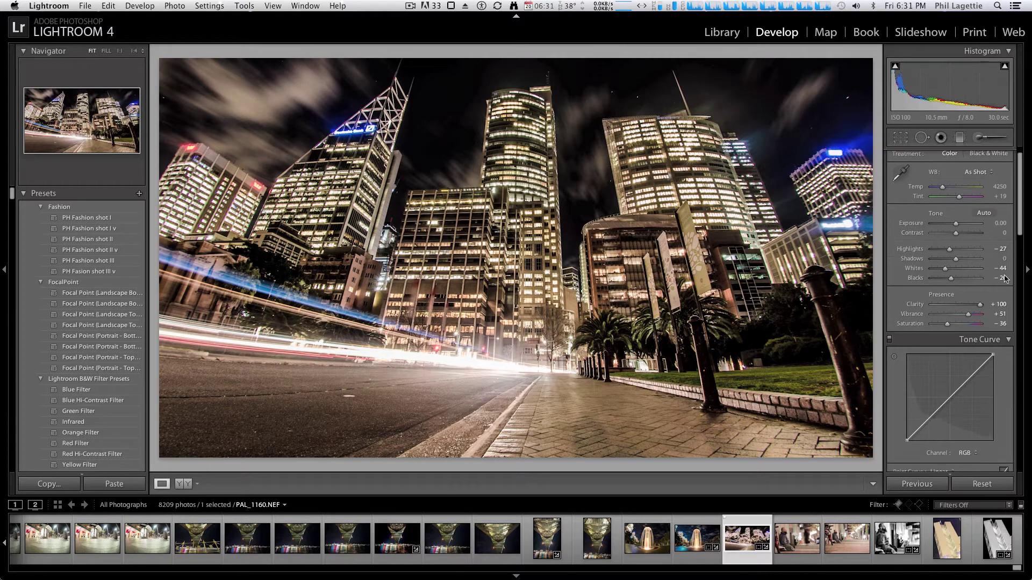
pyautogui.moveTo(1019, 223); pyautogui.dragTo(1020, 366)
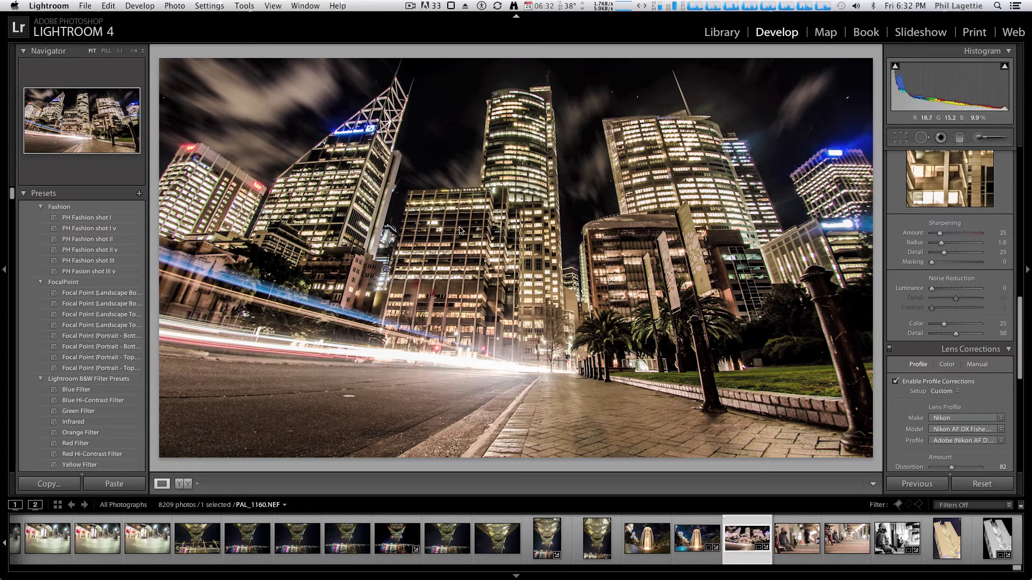
pyautogui.click(505, 316)
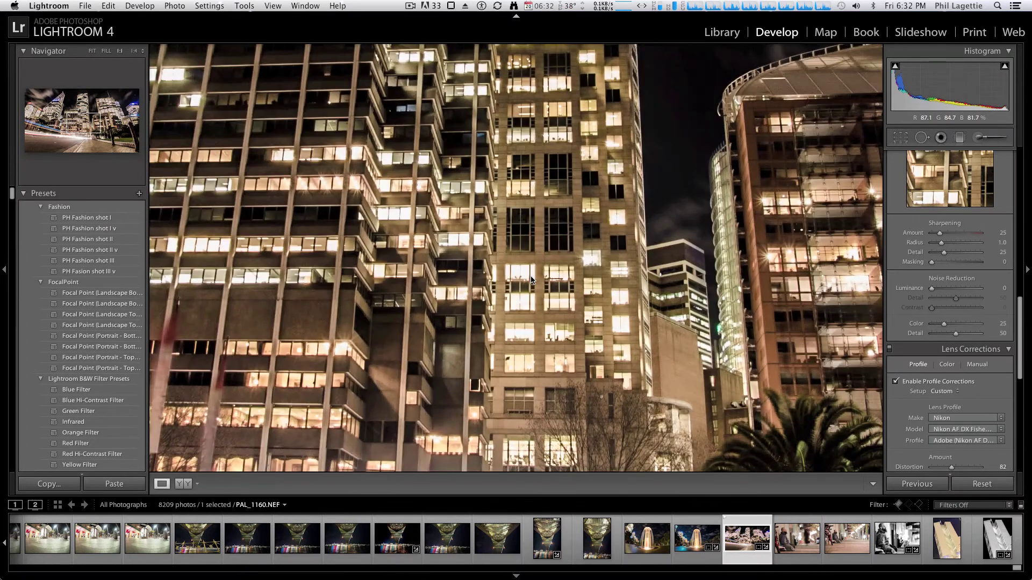
pyautogui.moveTo(559, 313); pyautogui.dragTo(520, 350)
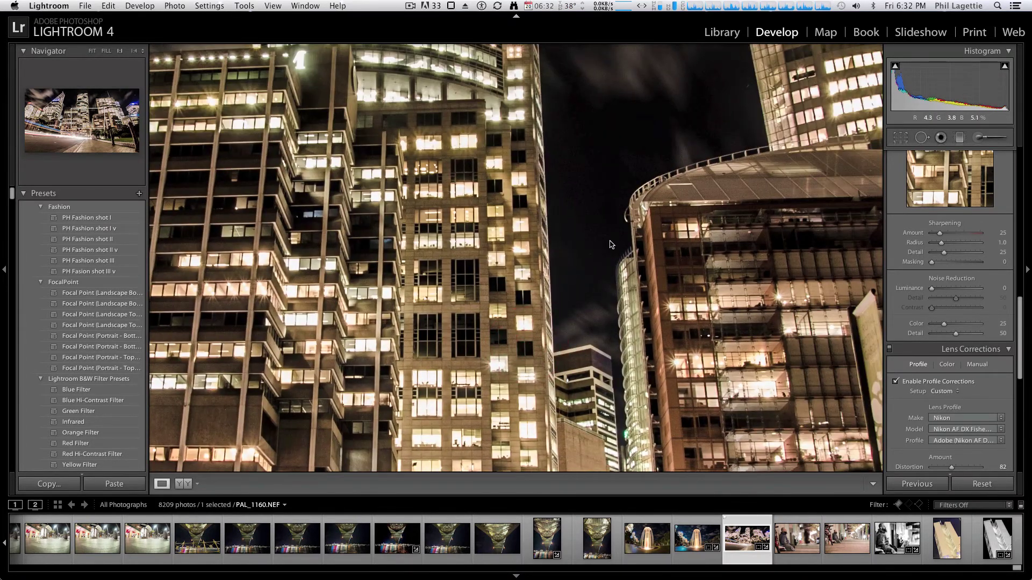
pyautogui.moveTo(603, 242); pyautogui.dragTo(562, 290)
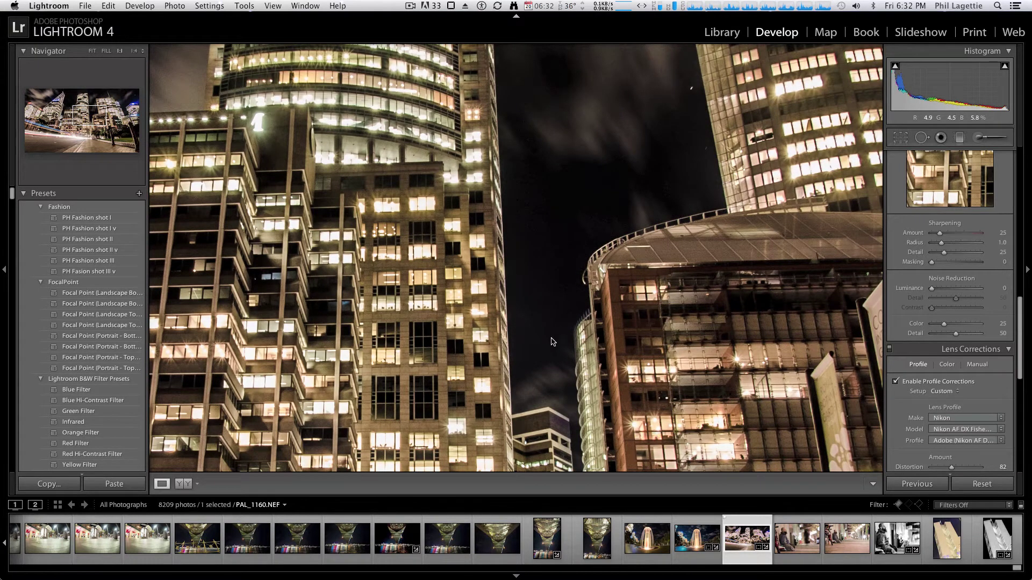
pyautogui.moveTo(537, 372); pyautogui.dragTo(549, 364)
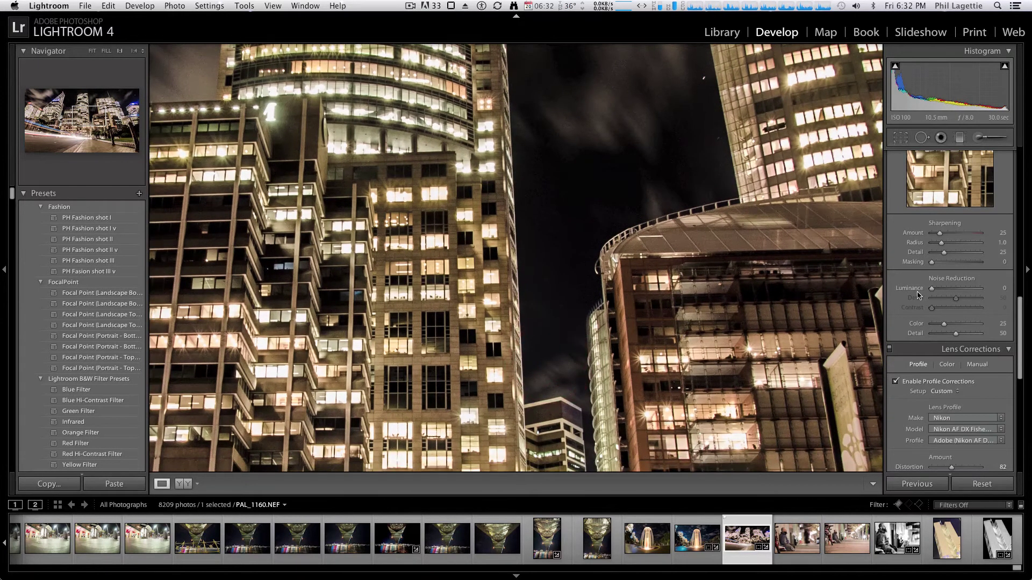
pyautogui.press('super+6')
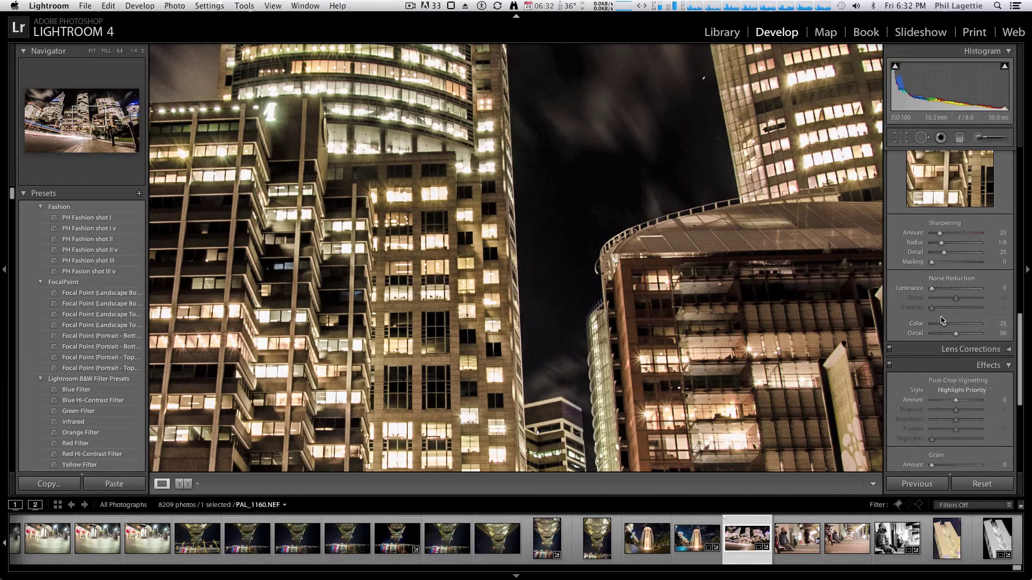
# Set Luminance noise reduction to 59 and return to the full-photo Fit view.
pyautogui.click(997, 351)
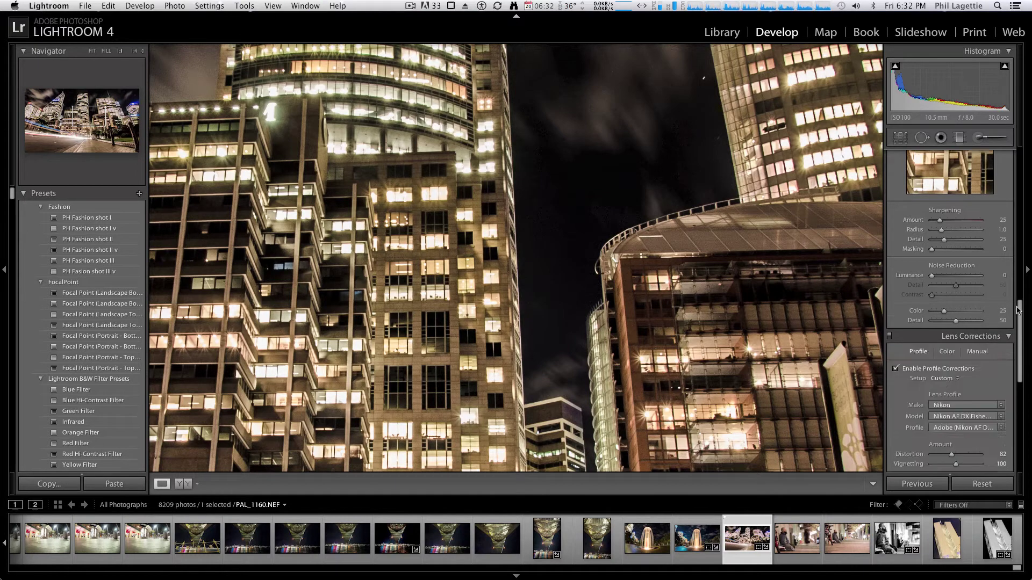
pyautogui.moveTo(1017, 310); pyautogui.dragTo(1021, 276)
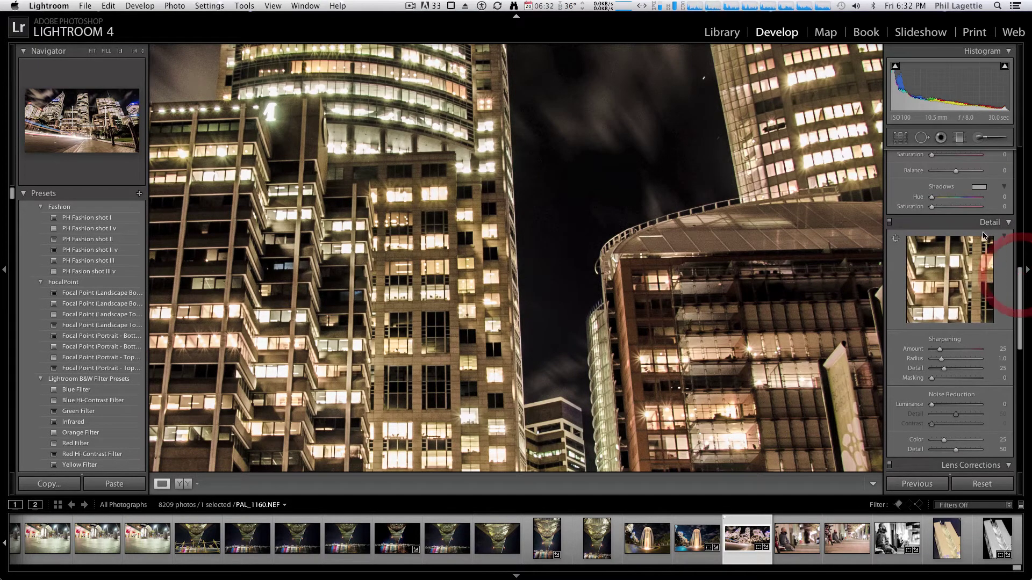
pyautogui.moveTo(935, 406); pyautogui.dragTo(954, 407)
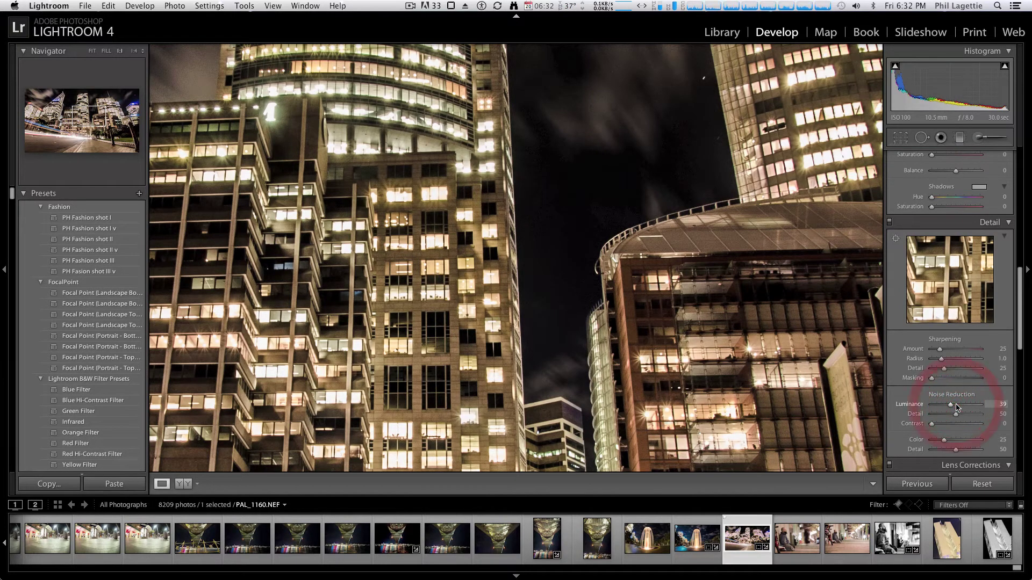
pyautogui.click(956, 406)
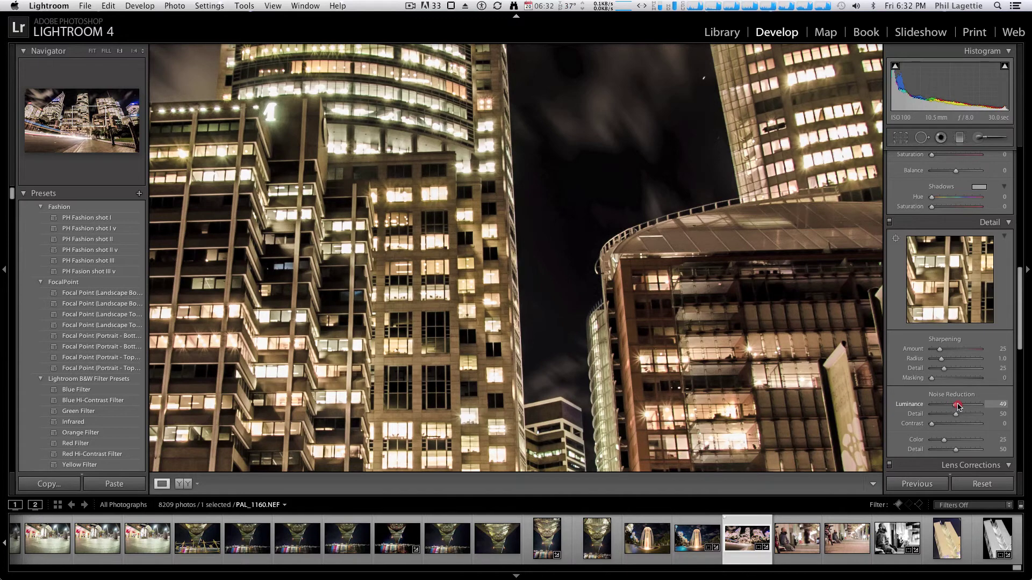
pyautogui.moveTo(960, 407); pyautogui.dragTo(960, 405)
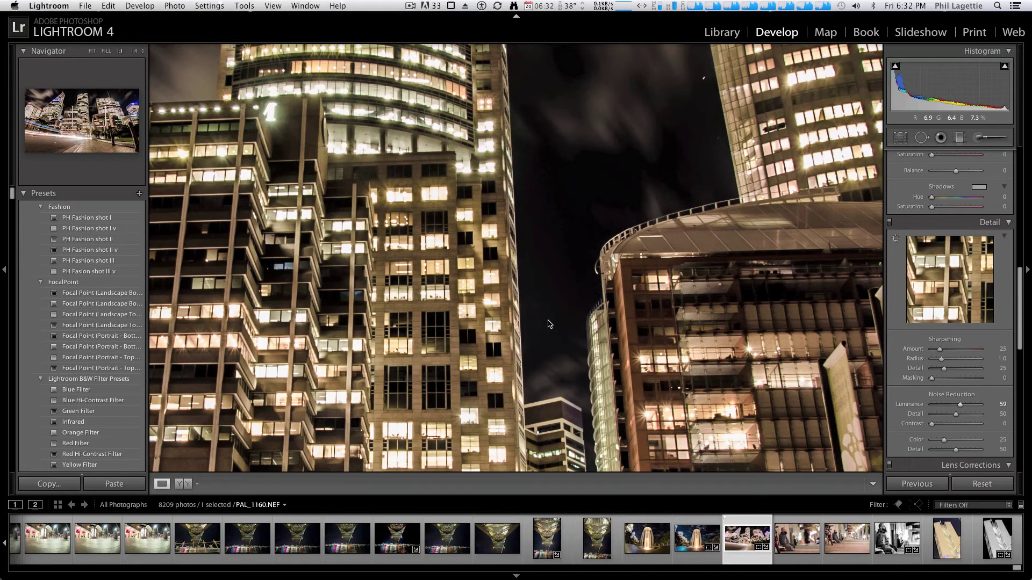
pyautogui.click(549, 324)
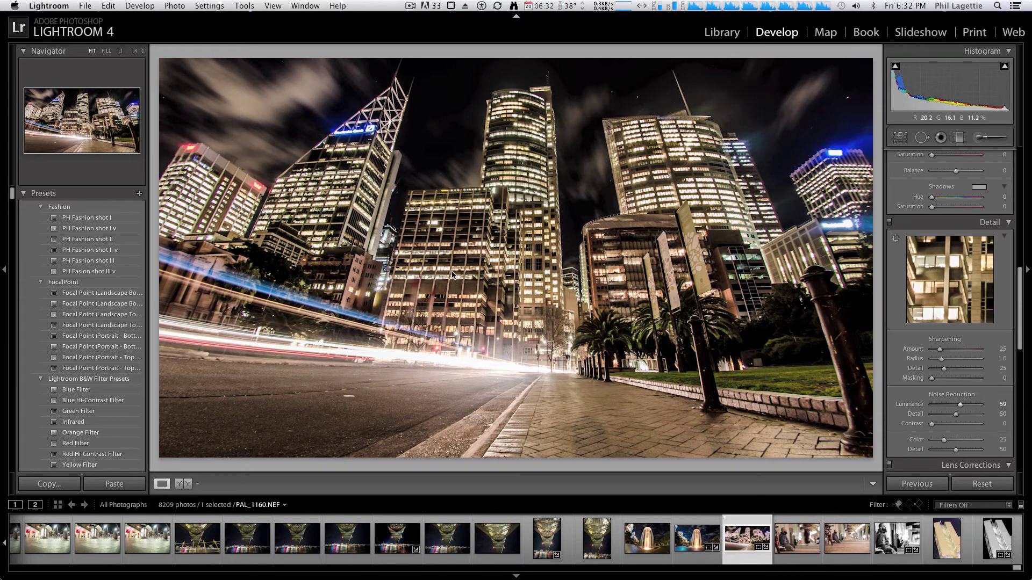
# Open Crop & Straighten and browse the Aspect presets, keeping the Custom ratio.
pyautogui.press('r')
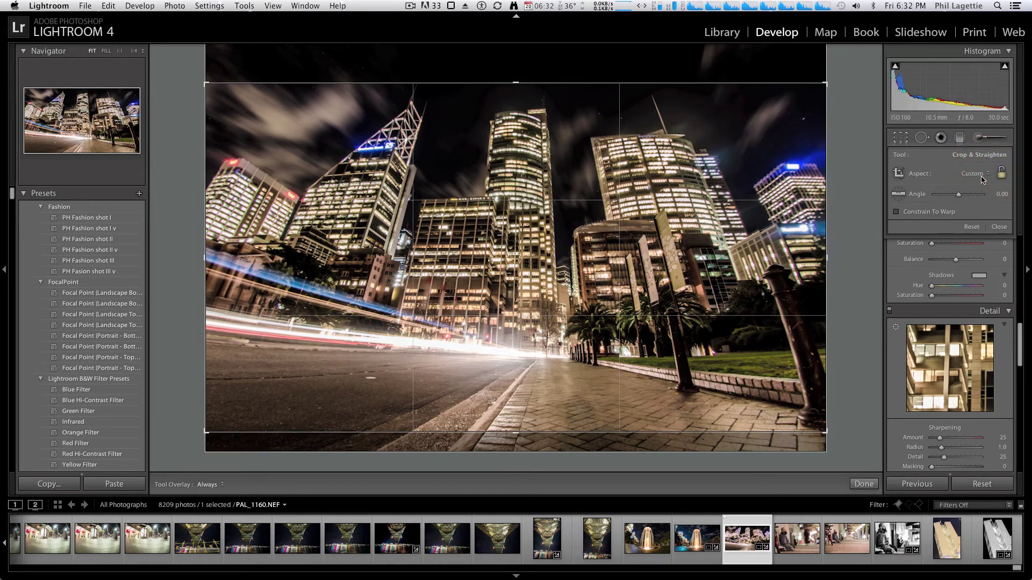
pyautogui.press('r')
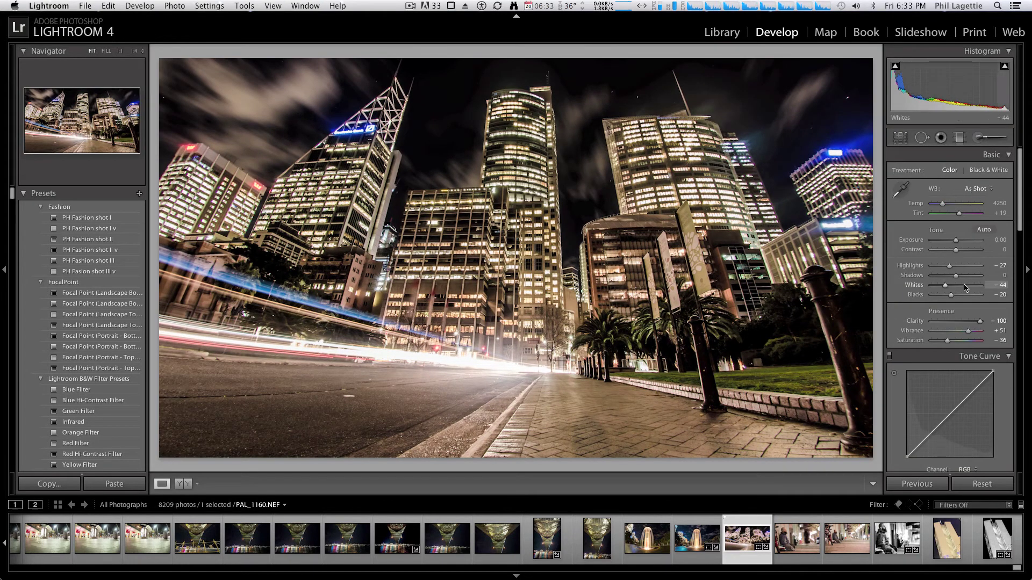
pyautogui.scroll(-1, 964, 283)
pyautogui.press('r')
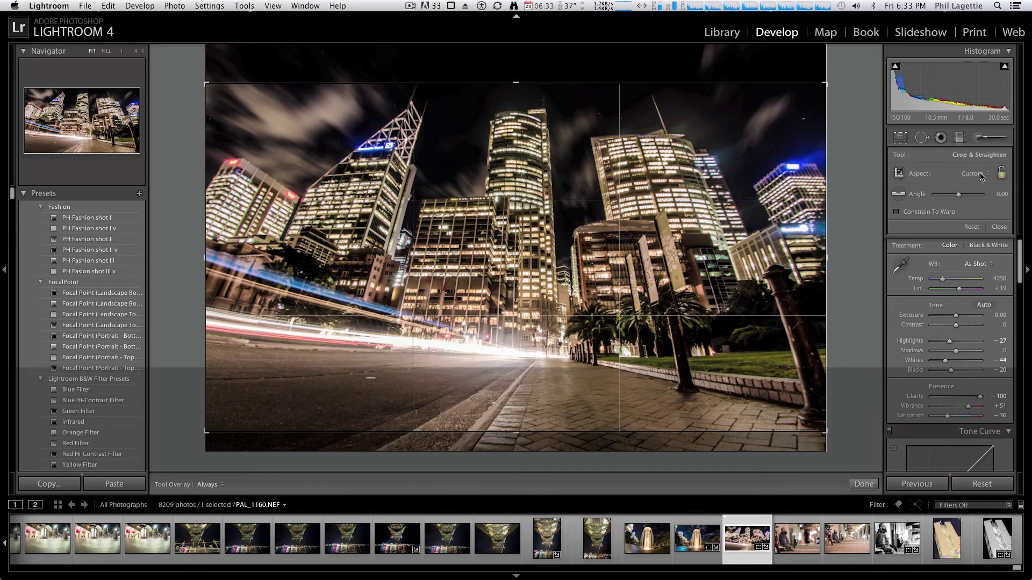
pyautogui.click(981, 174)
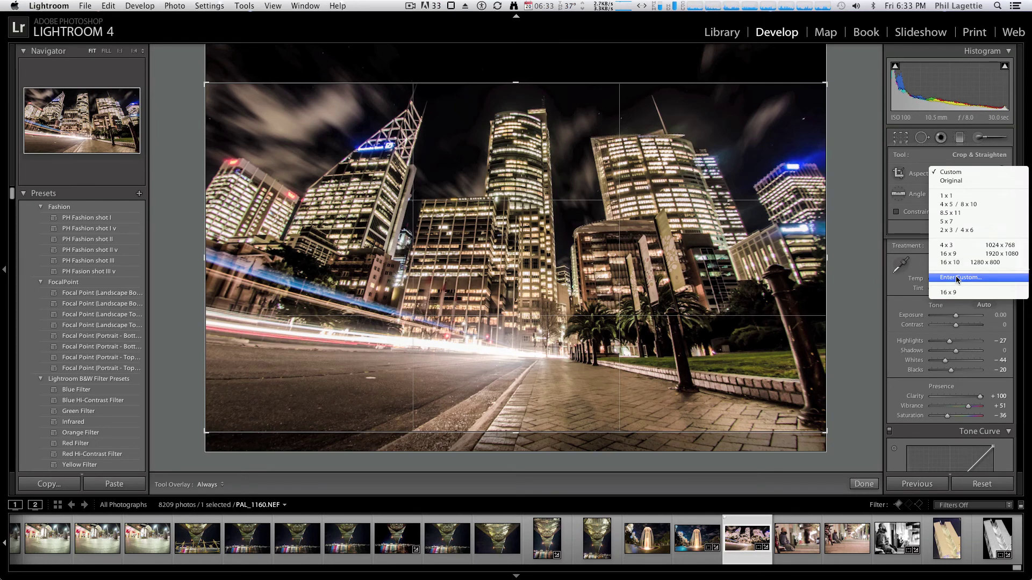
pyautogui.click(755, 255)
# Apply the Custom aspect crop at 0.00 angle and exit the Crop & Straighten tool.
pyautogui.doubleClick(569, 234)
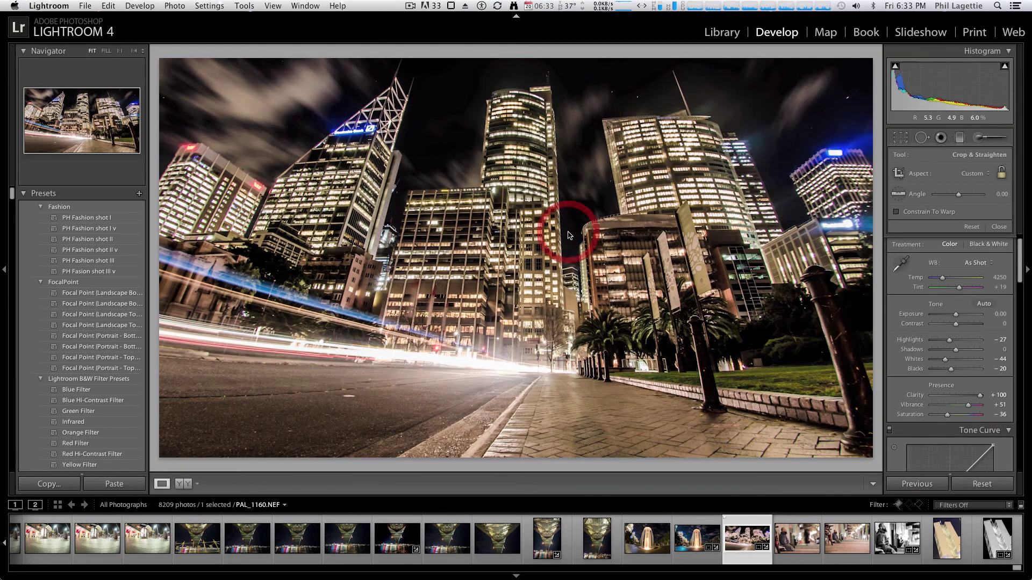